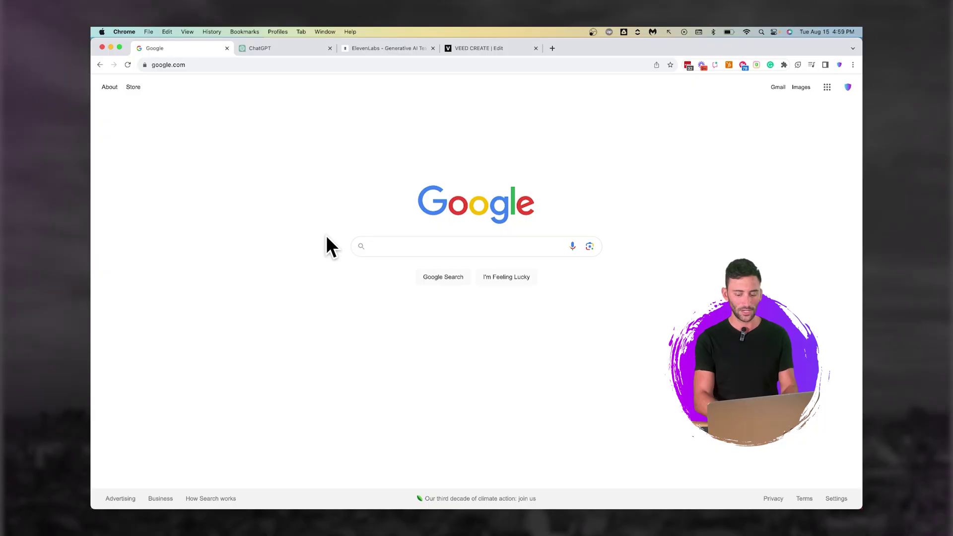
Search Google for 'plumbers in los angeles' and select Mr. Speedy Plumbing & Rooter Inc.'s business name
text(plumbers in l)
text(os angeles)
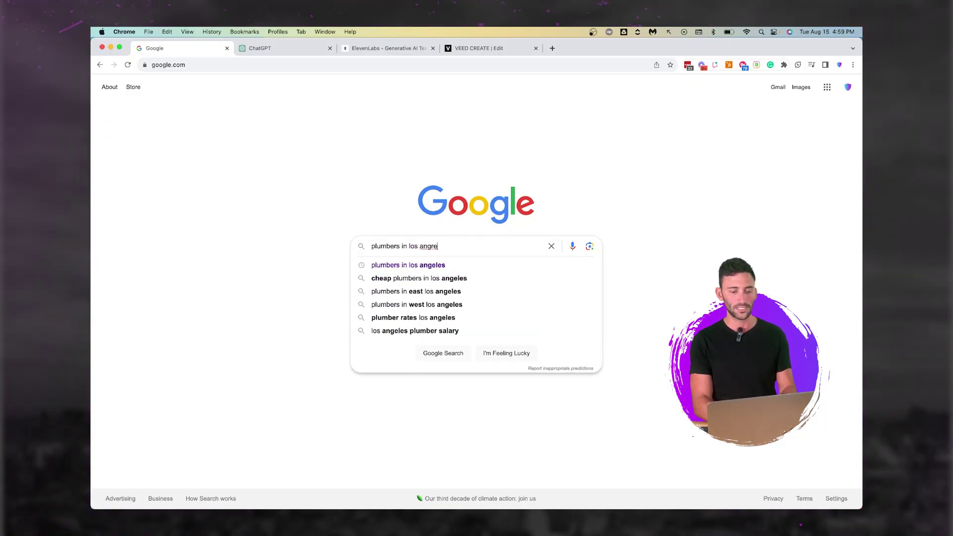
key(Return)
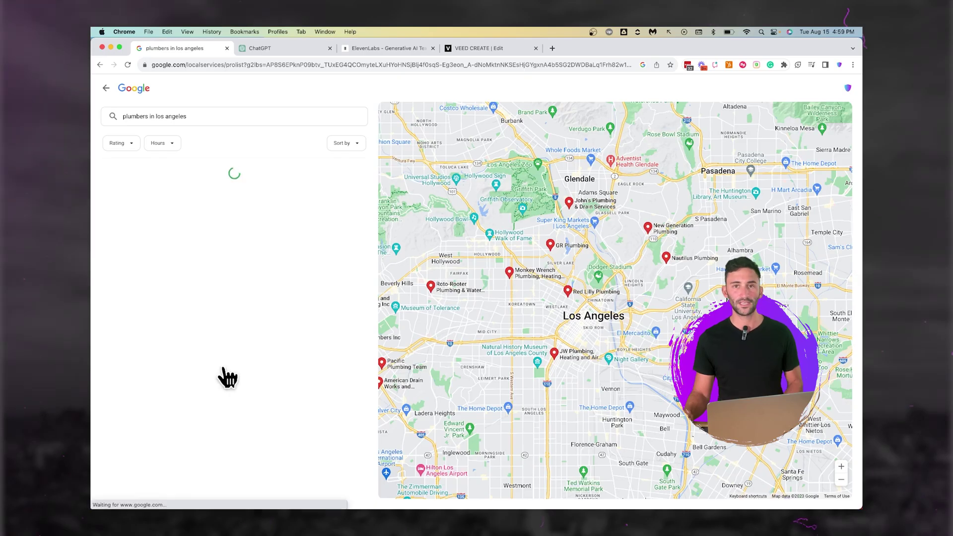
scroll(223, 365, down, 15)
scroll(228, 366, up, 3)
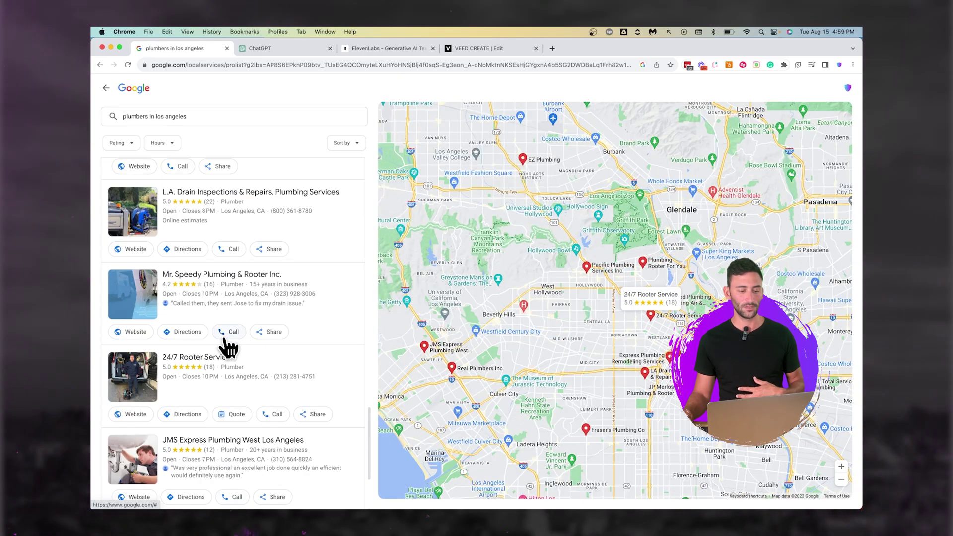
click(221, 289)
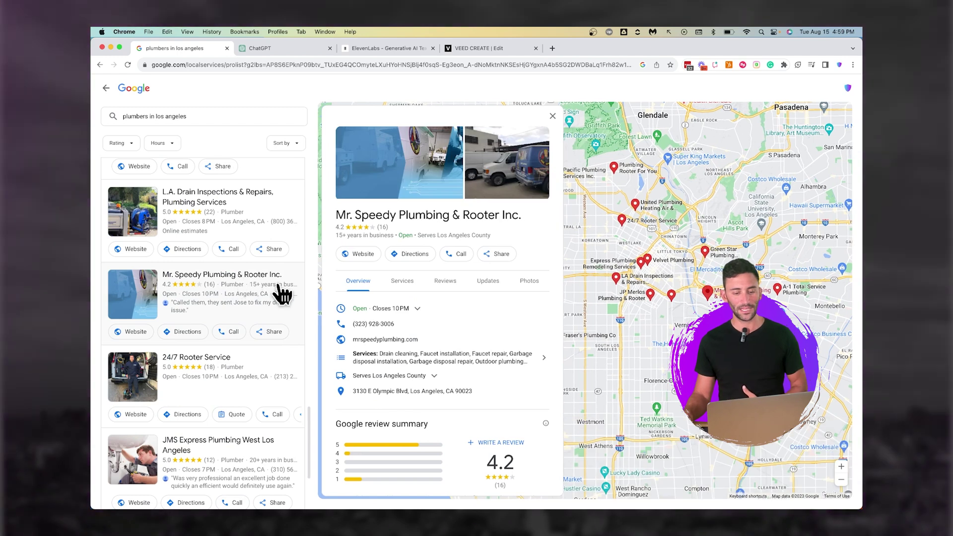
triple_click(430, 215)
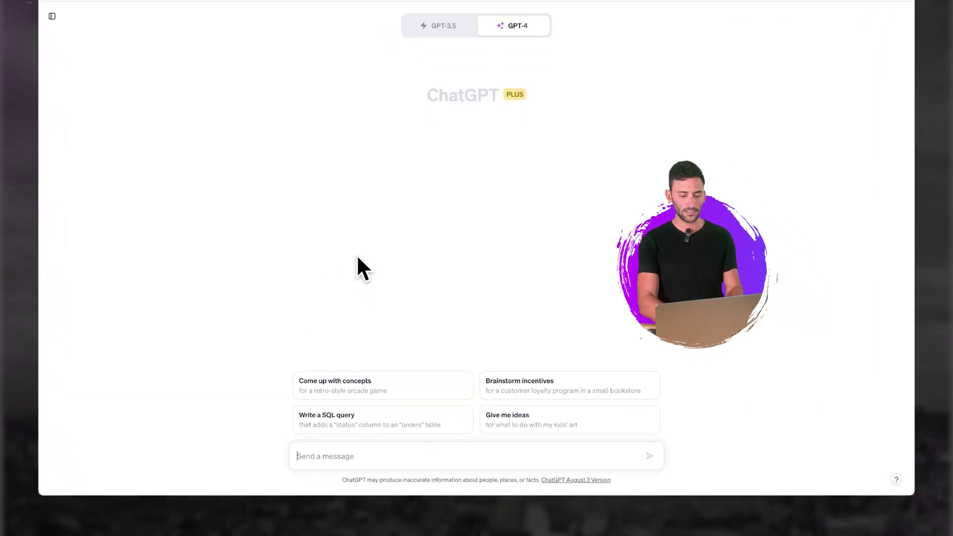
Write a ChatGPT prompt requesting an engaging short FB ad video script for Mr. Speedy's plumbing services
text(I want to create a)
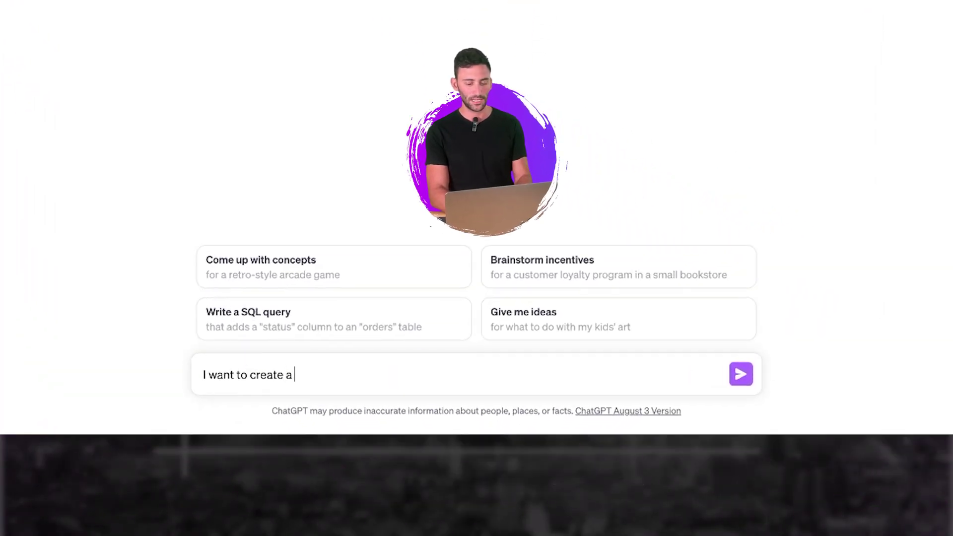
text( highly engaging short vid)
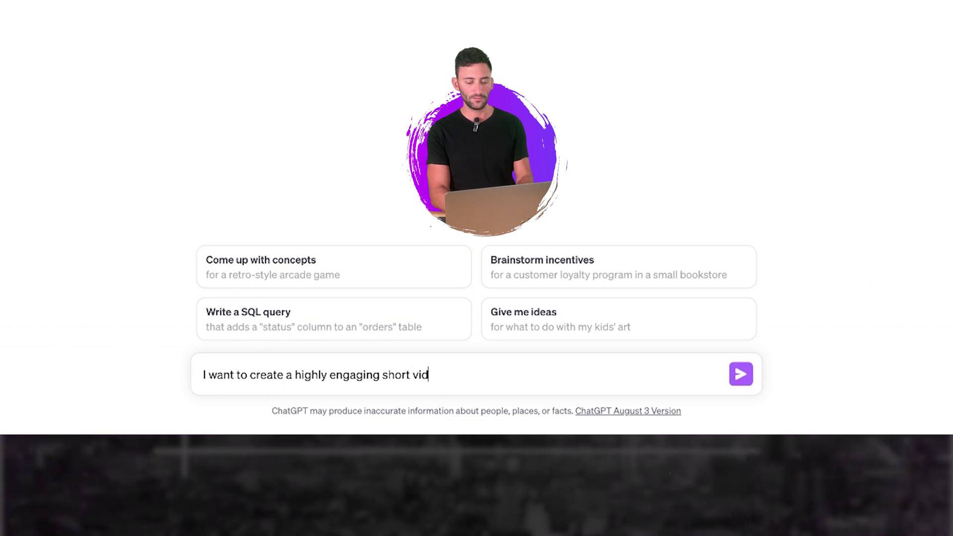
text(eo that I can run )
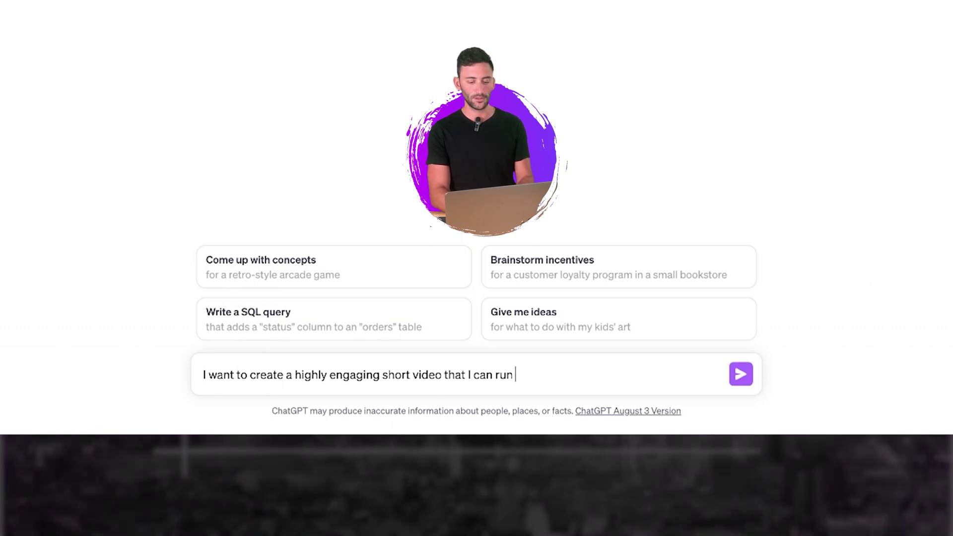
text(FB ads for. I want it to)
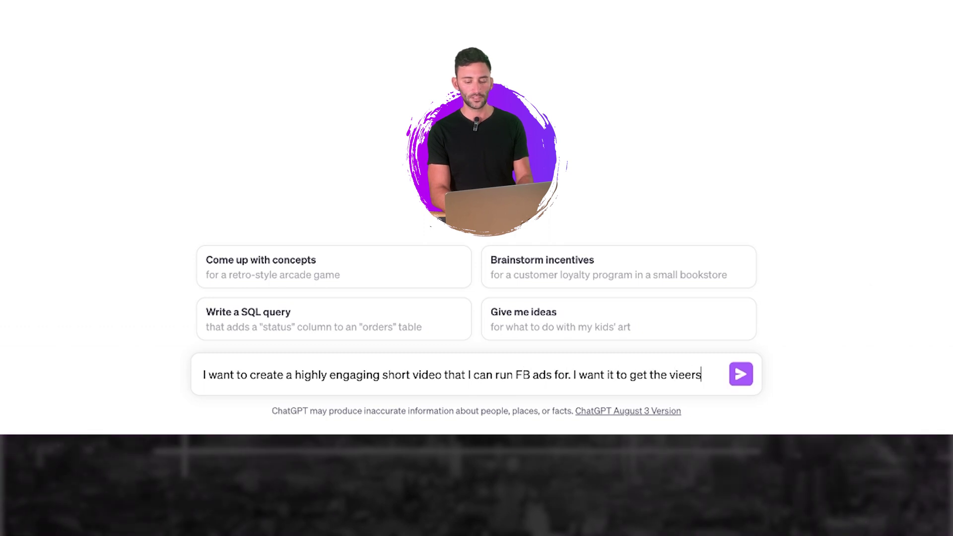
text( get the viewers attention quickly and keep the)
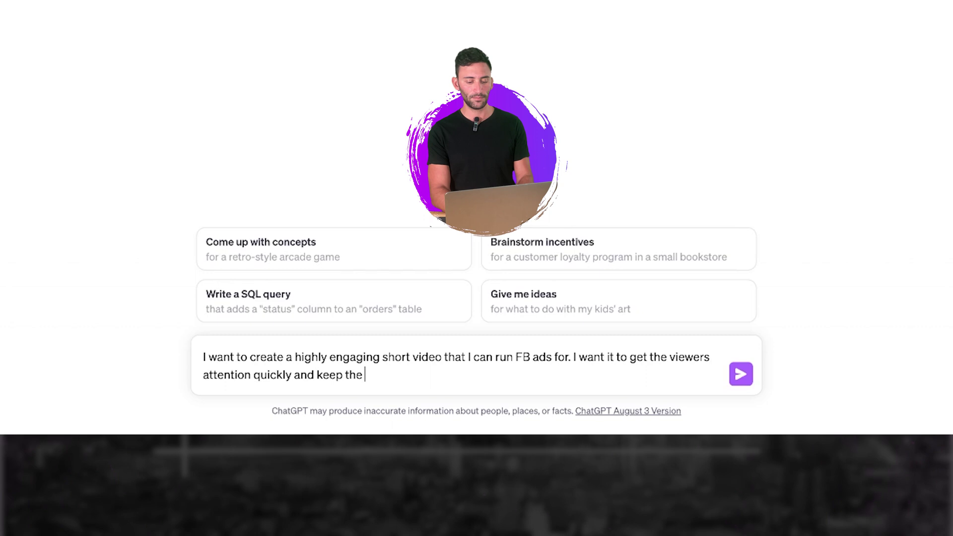
key(BackSpace)
text(m engaged until the end and also make them)
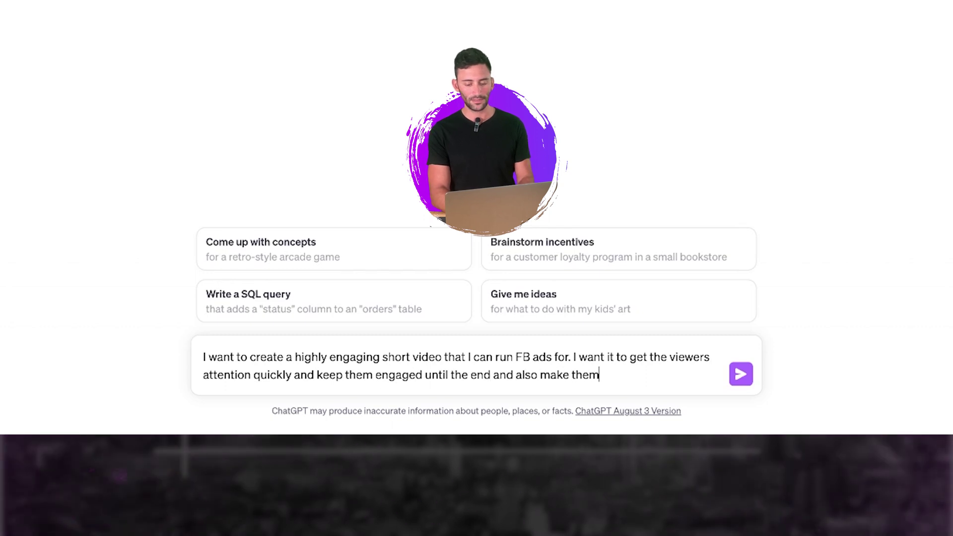
text(b)
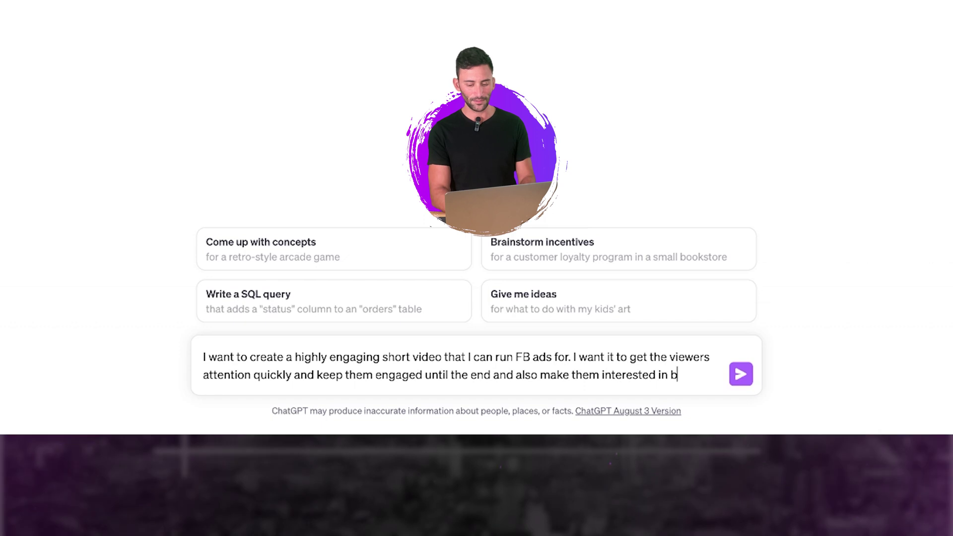
text(uying our se)
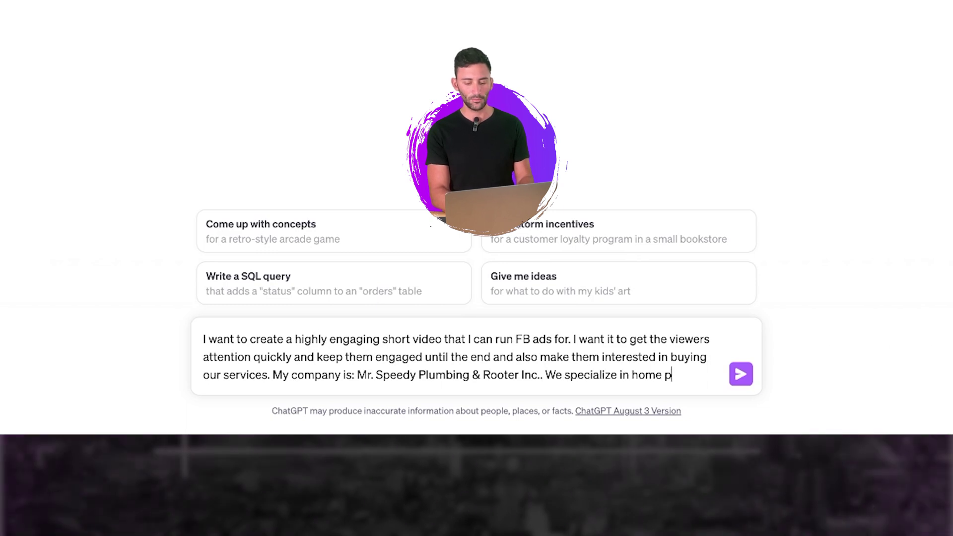
text(services. Only gi)
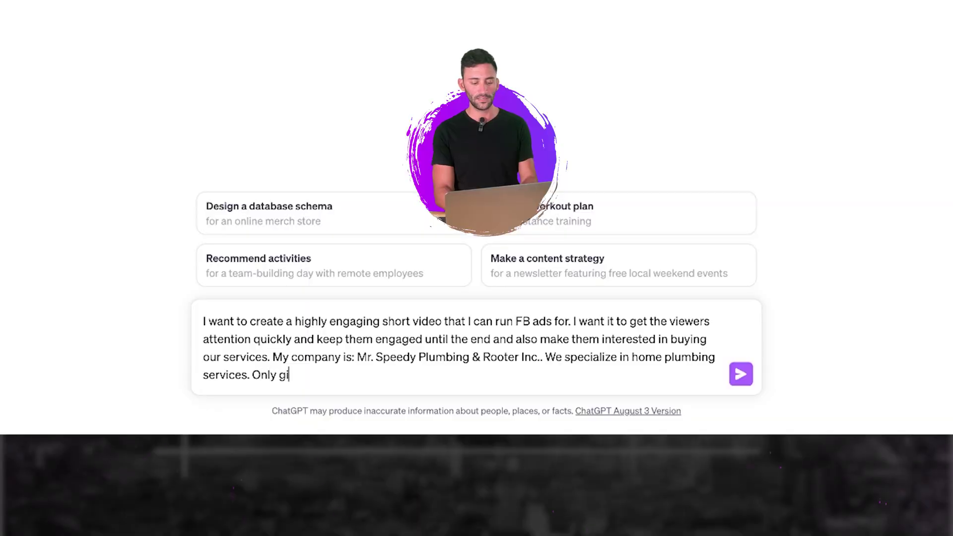
text(ve me the text transcript so)
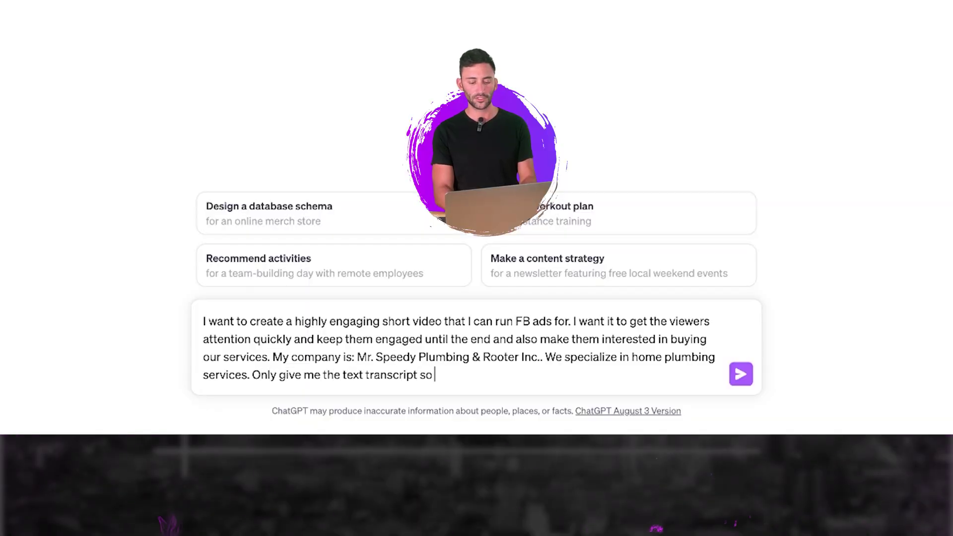
text( to our voice)
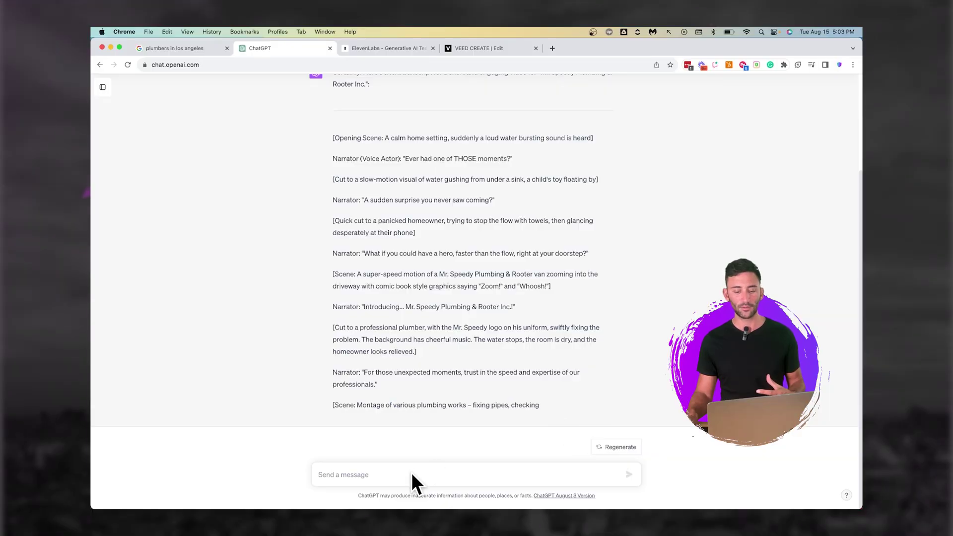
Ask ChatGPT for only the narrator's voice in a paragraph, then select and copy that reply
click(410, 472)
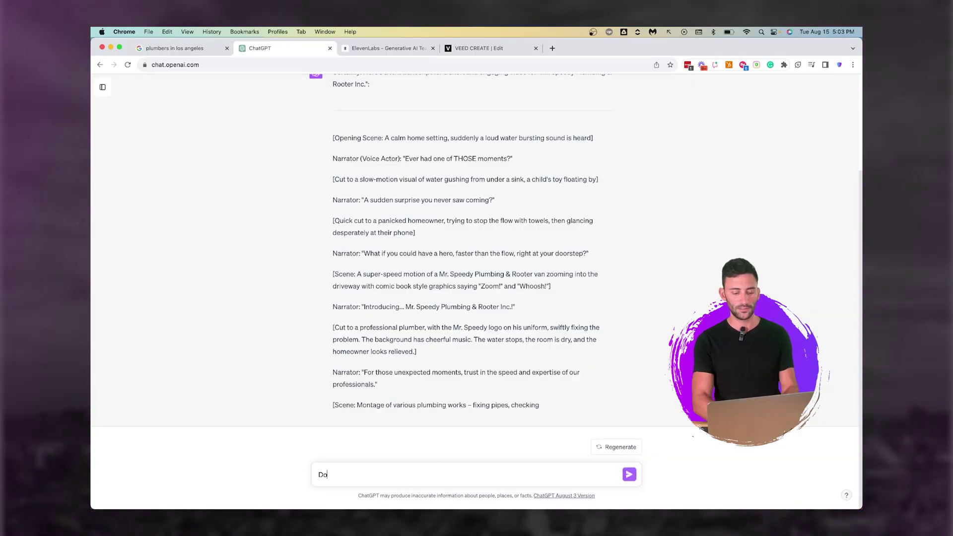
text(Dont tell me about scenes. Onl)
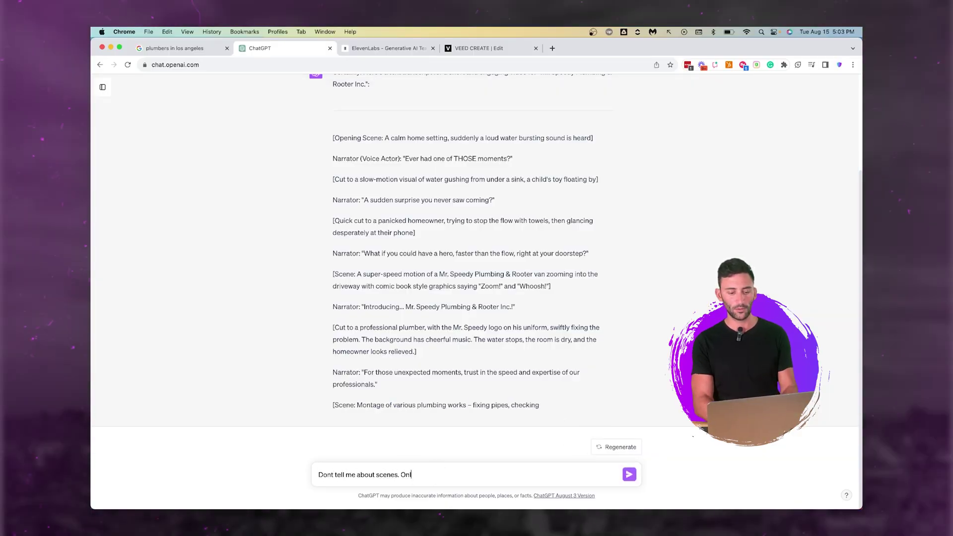
text(y give me the narrat)
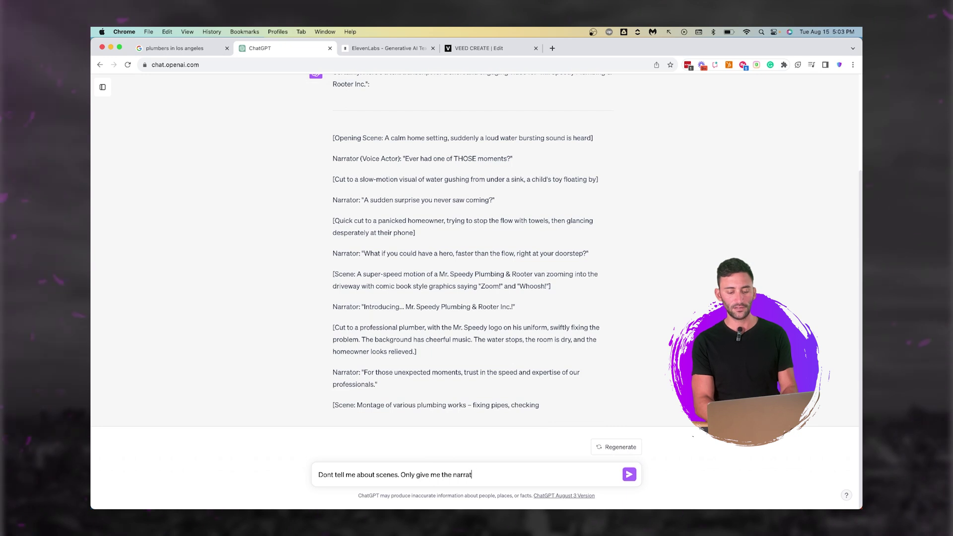
text(ors voice in a paragrap)
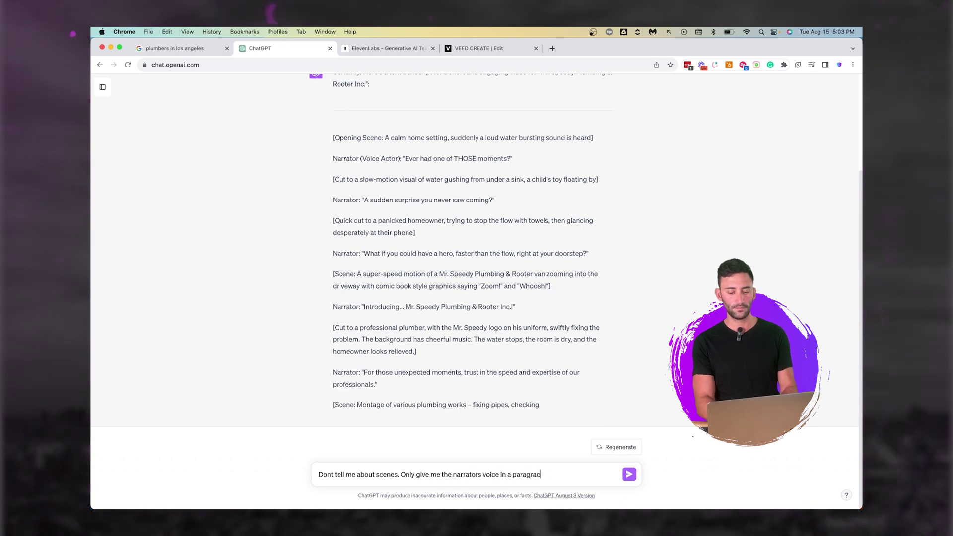
text(h.)
key(Return)
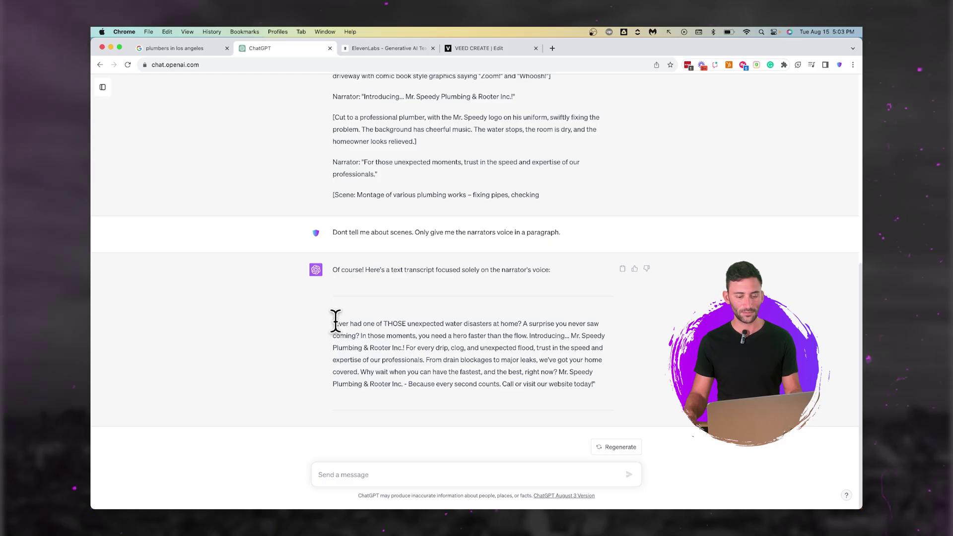
drag(335, 321, 595, 384)
key(super+c)
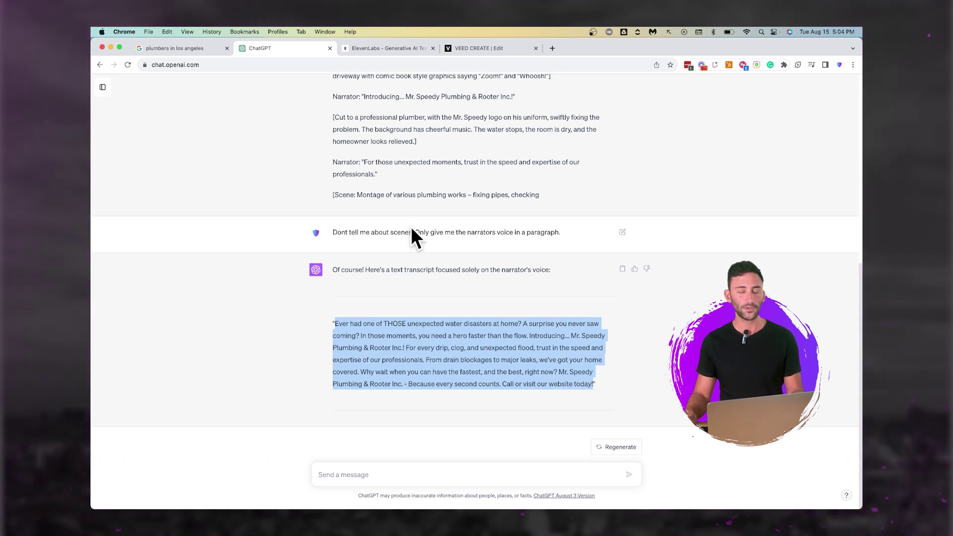
click(388, 49)
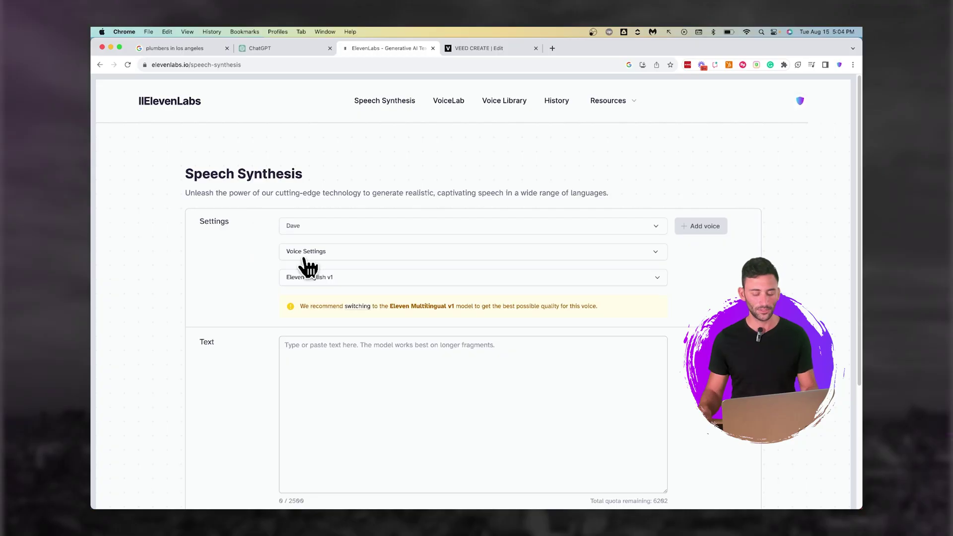
Paste the ad script into ElevenLabs and generate narration with the Charlotte voice
scroll(322, 307, down, 1)
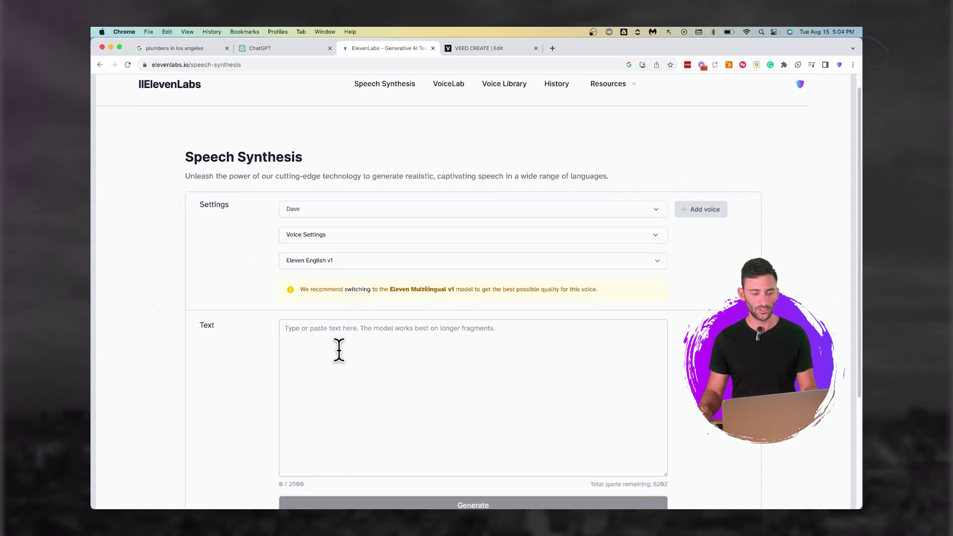
click(344, 347)
key(super+v)
click(307, 208)
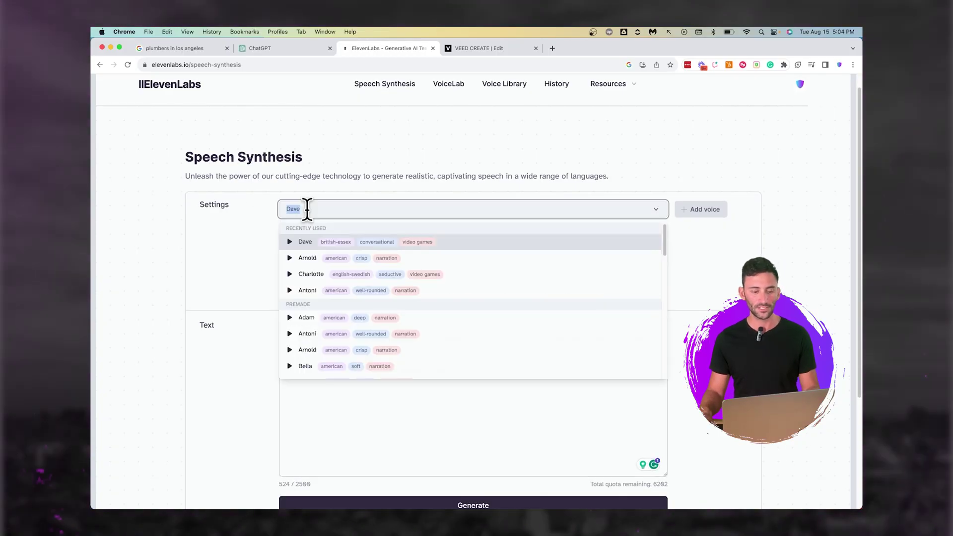
scroll(303, 293, down, 2)
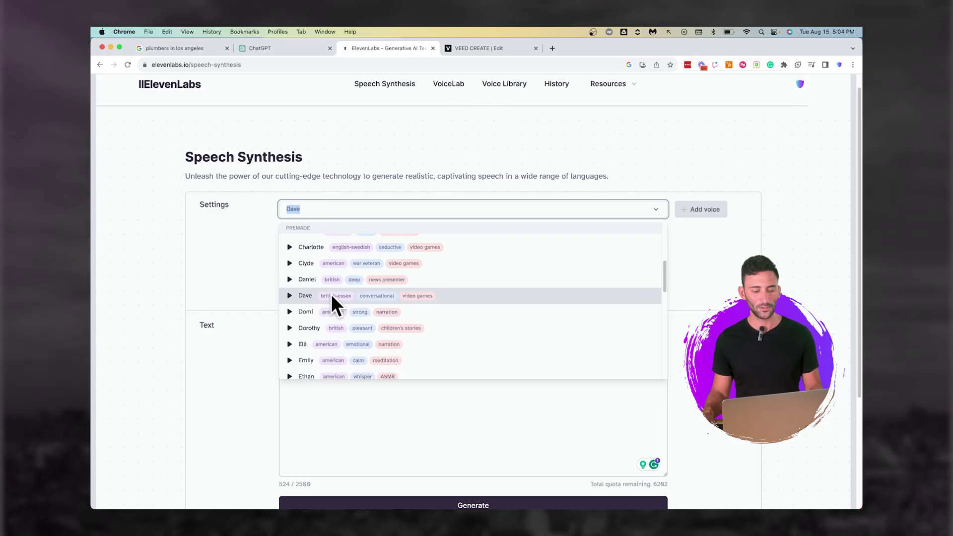
scroll(332, 294, up, 5)
click(308, 302)
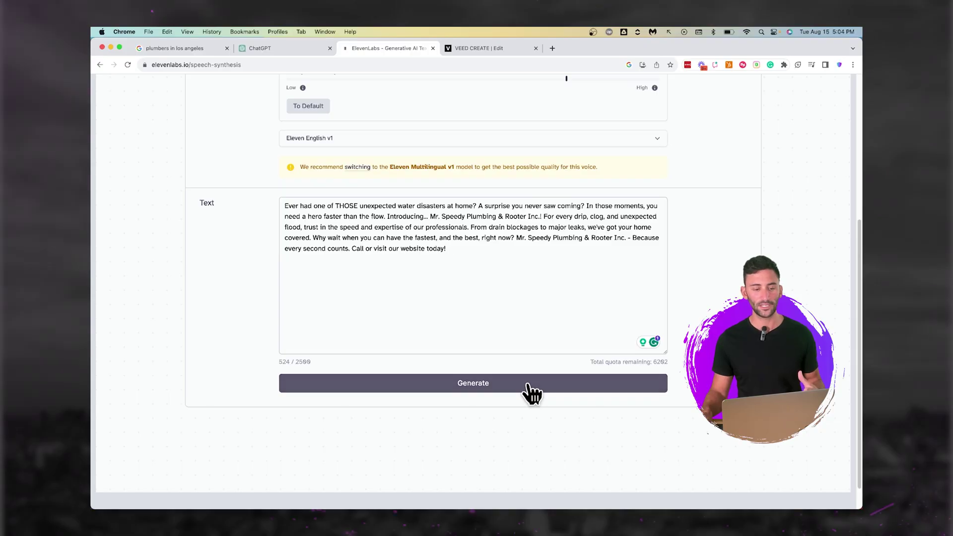
click(527, 384)
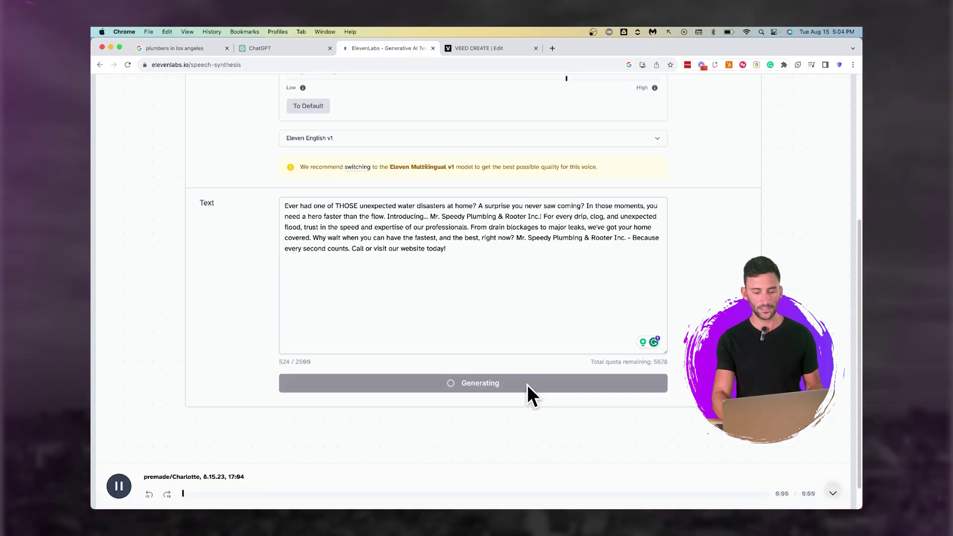
key(XF86AudioRaiseVolume)
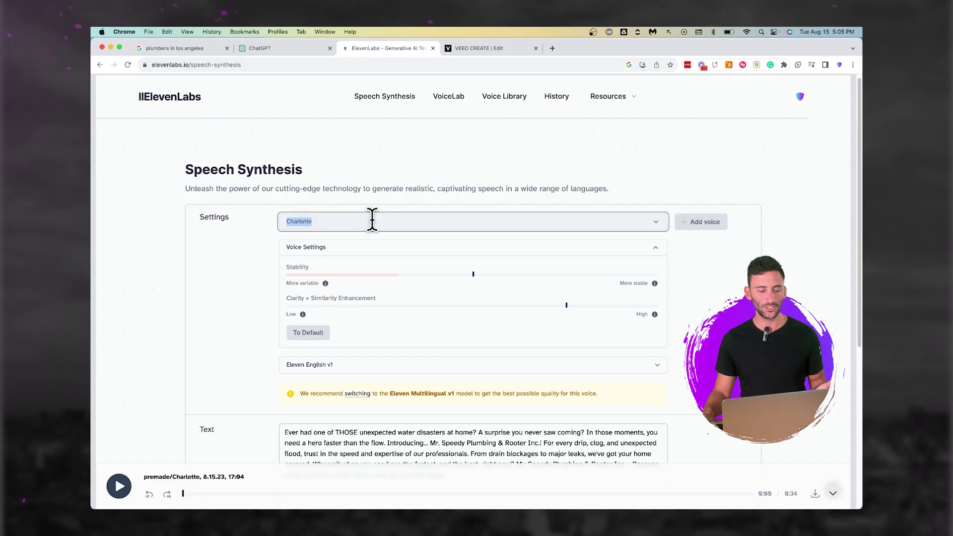
Switch the narration voice to Clyde and generate the speech again
click(372, 219)
scroll(386, 293, down, 3)
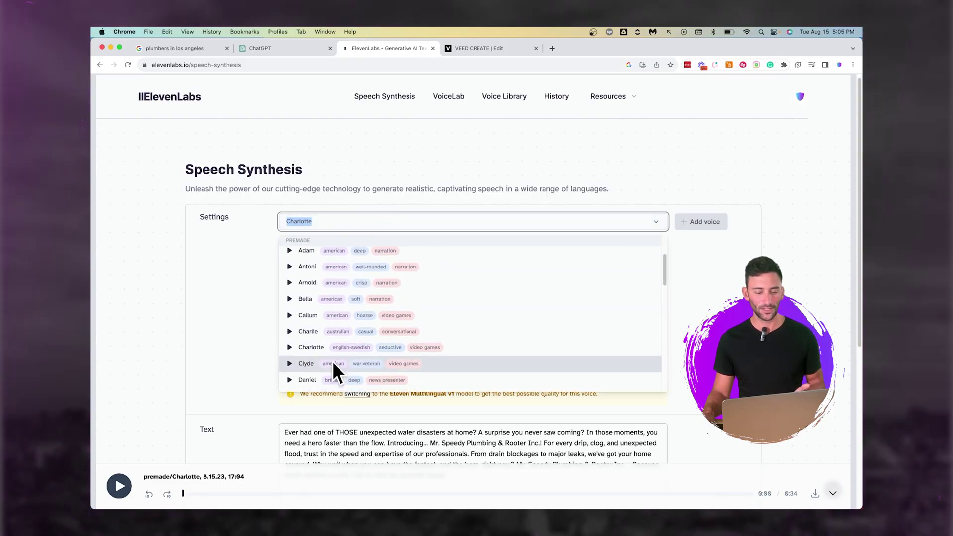
scroll(331, 361, down, 1)
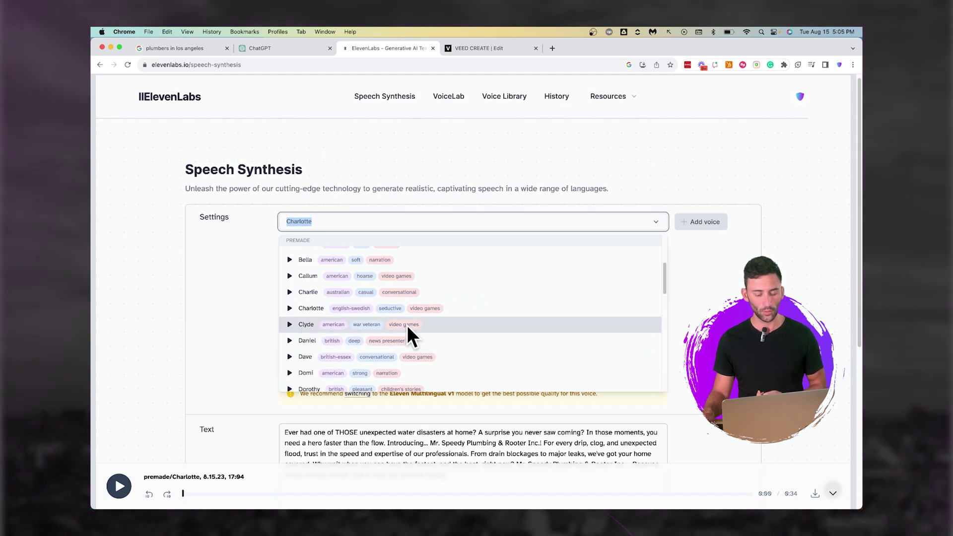
click(445, 325)
scroll(367, 300, down, 5)
click(496, 403)
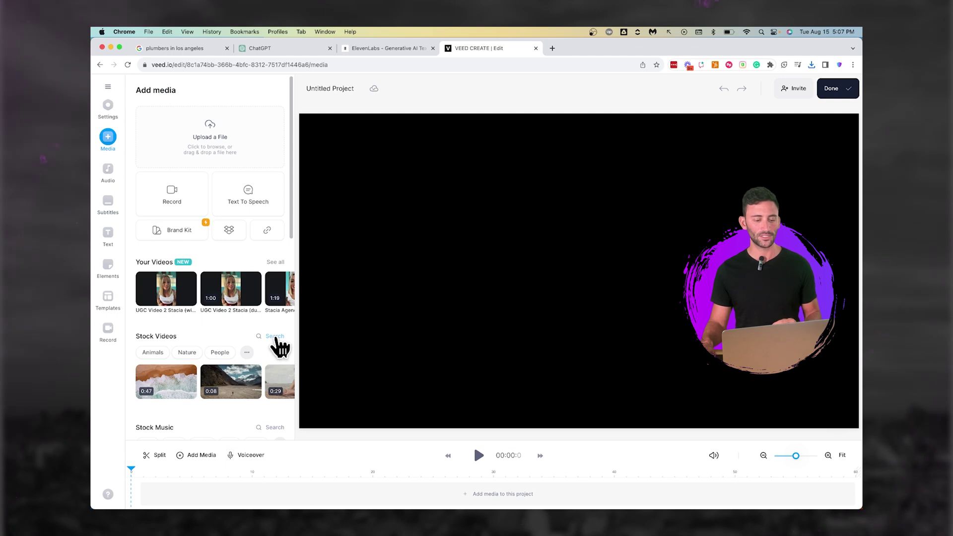
Search VEED's stock videos for 'plumber' to find a clip of a plumber under a sink
click(274, 337)
text(plumber)
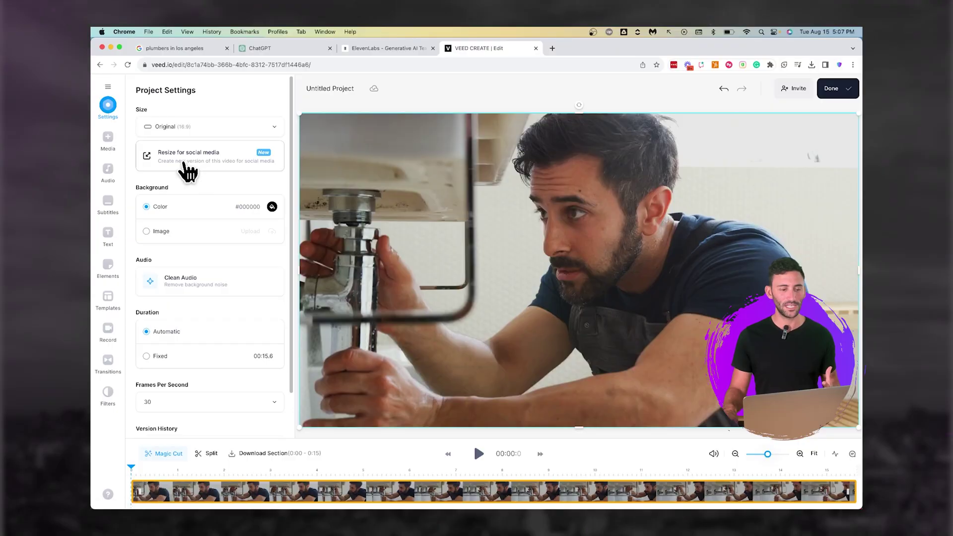
Duplicate and resize the project to the YouTube Short 9:16 vertical size
click(184, 165)
click(378, 242)
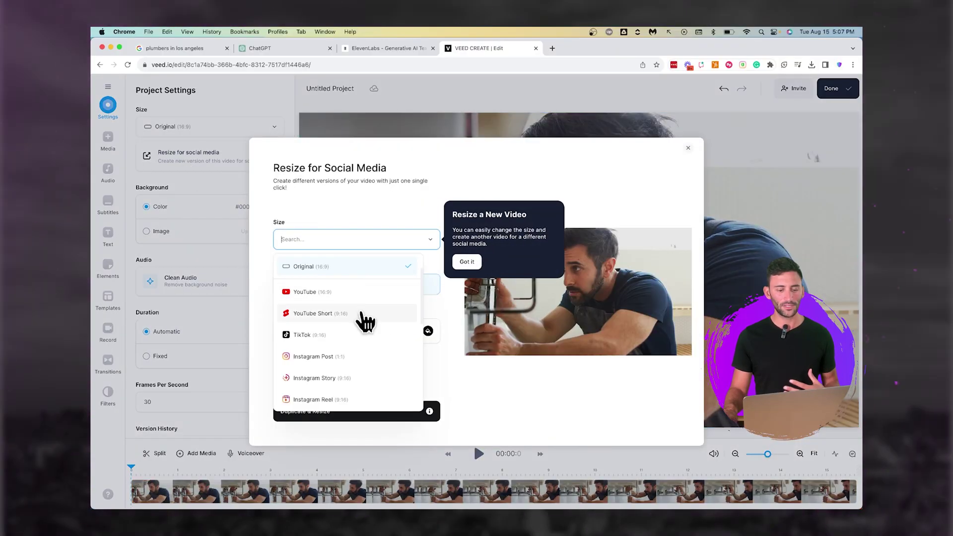
click(361, 315)
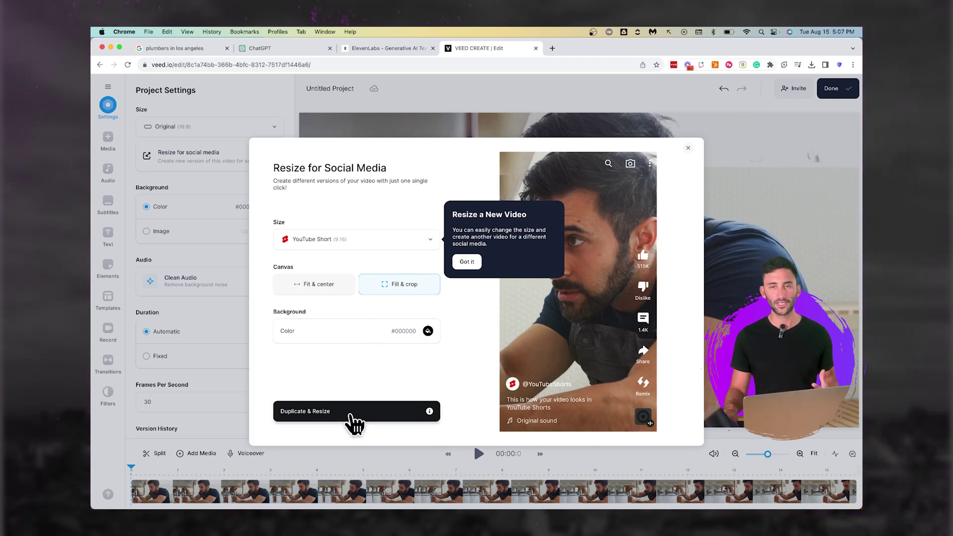
click(353, 422)
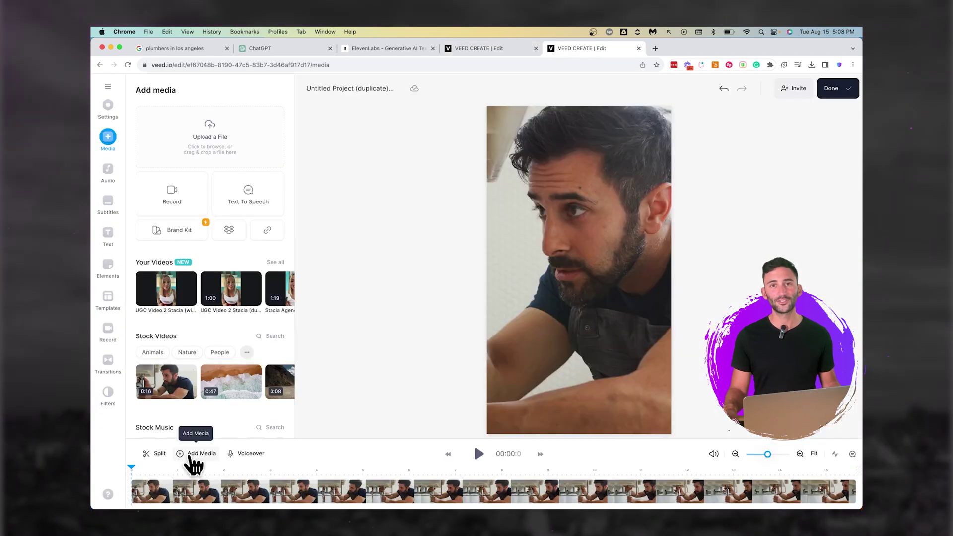
Add the downloaded ElevenLabs narration mp3 to the project and preview it
click(194, 454)
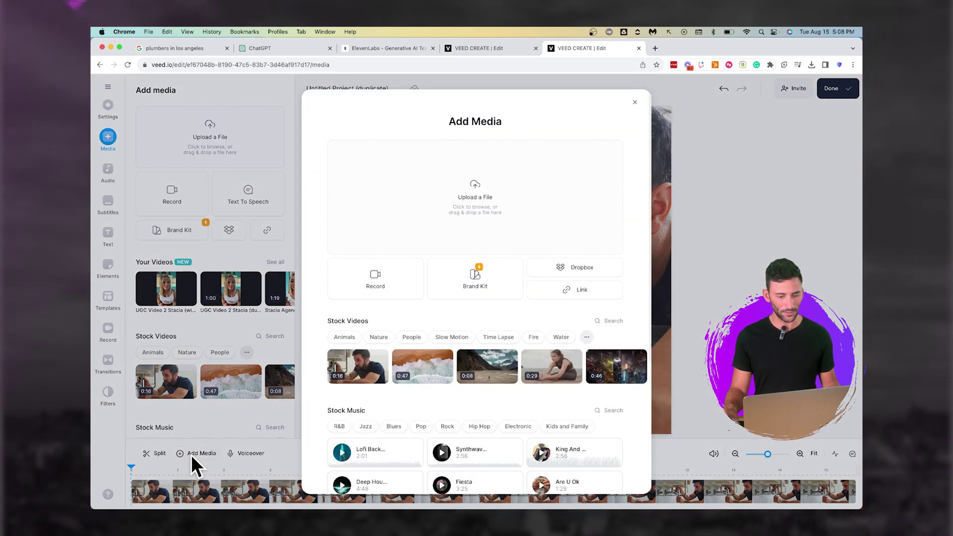
click(451, 497)
drag(291, 134, 480, 208)
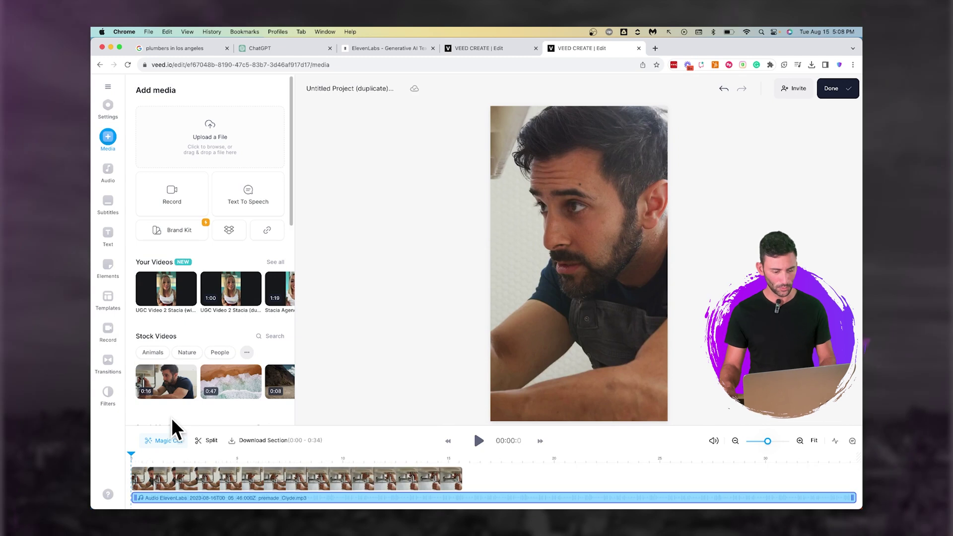
click(138, 496)
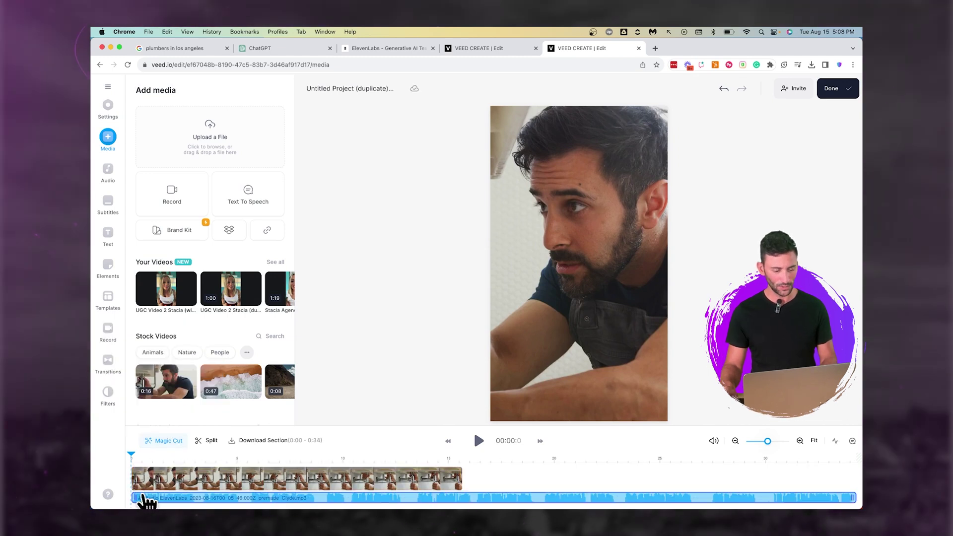
key(space)
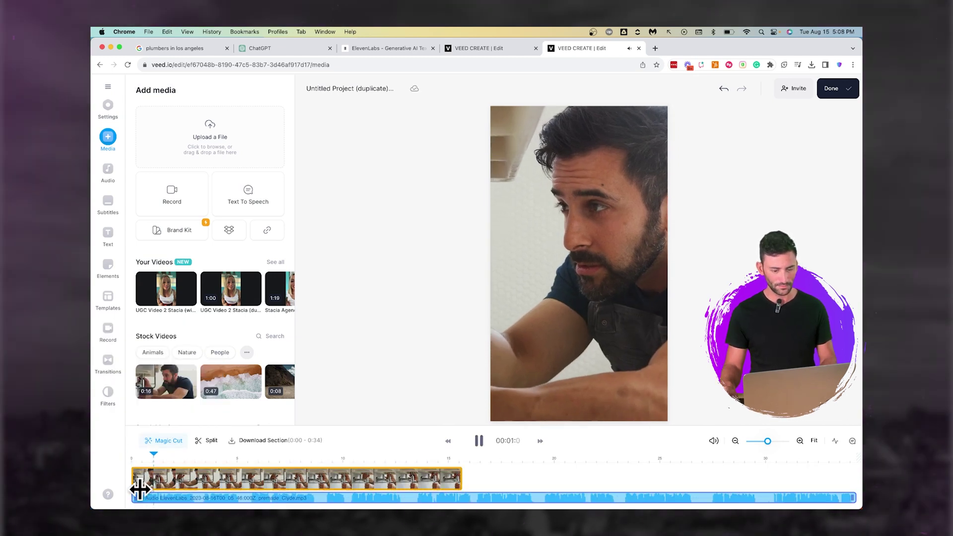
Split the plumber clip at about 8 seconds and move the second piece to 20 seconds
click(147, 489)
drag(319, 454, 310, 456)
click(272, 482)
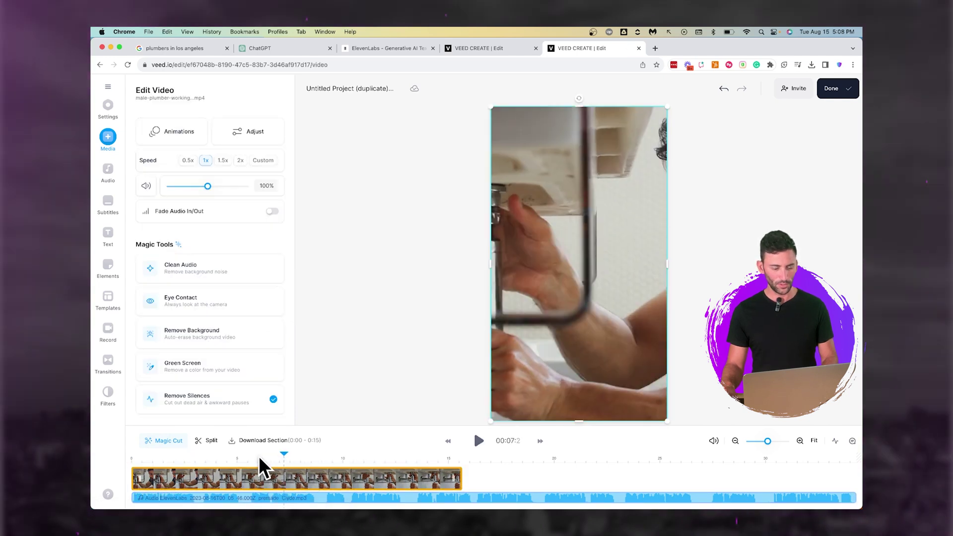
click(207, 443)
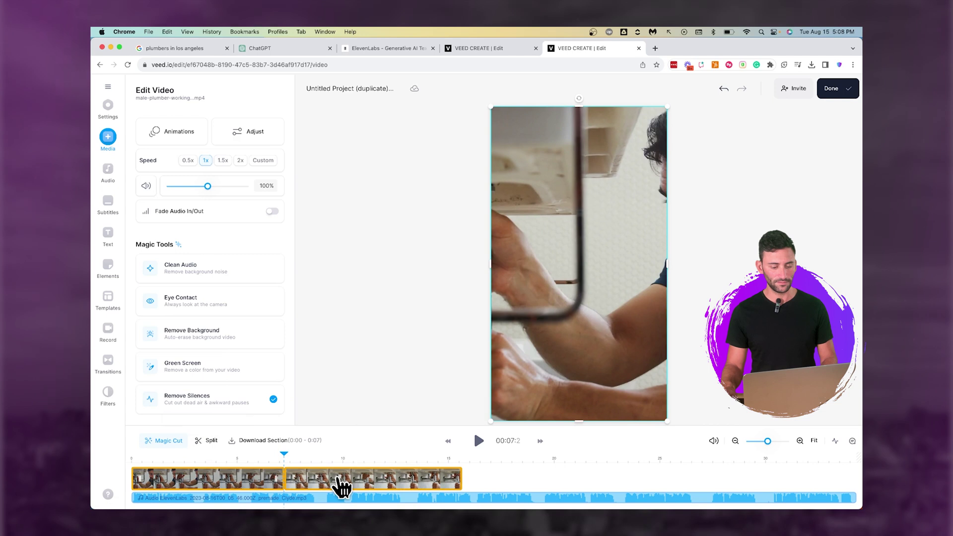
drag(340, 484, 629, 476)
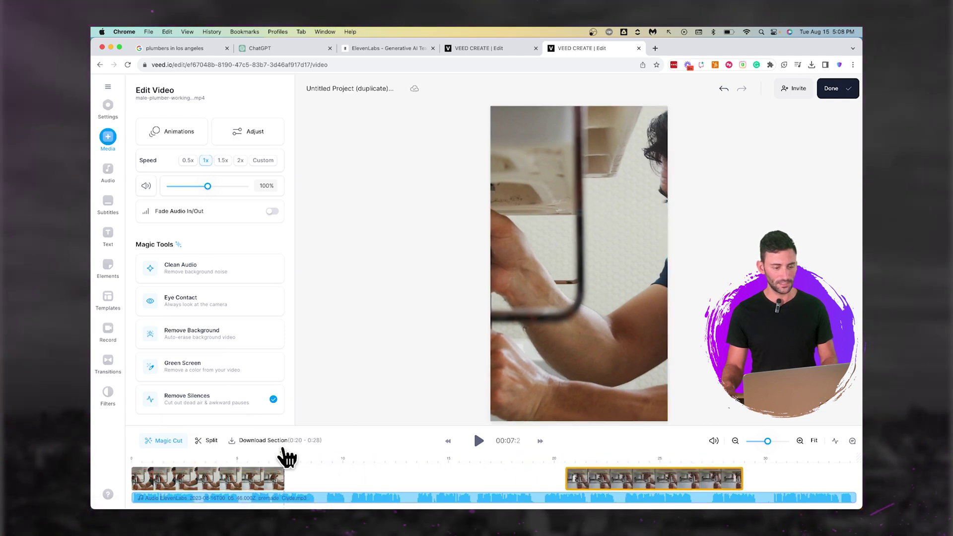
Place the water stock clip on the upper track, trim it to ~14 seconds, then butt the second plumber piece against it
click(108, 137)
drag(229, 392, 307, 485)
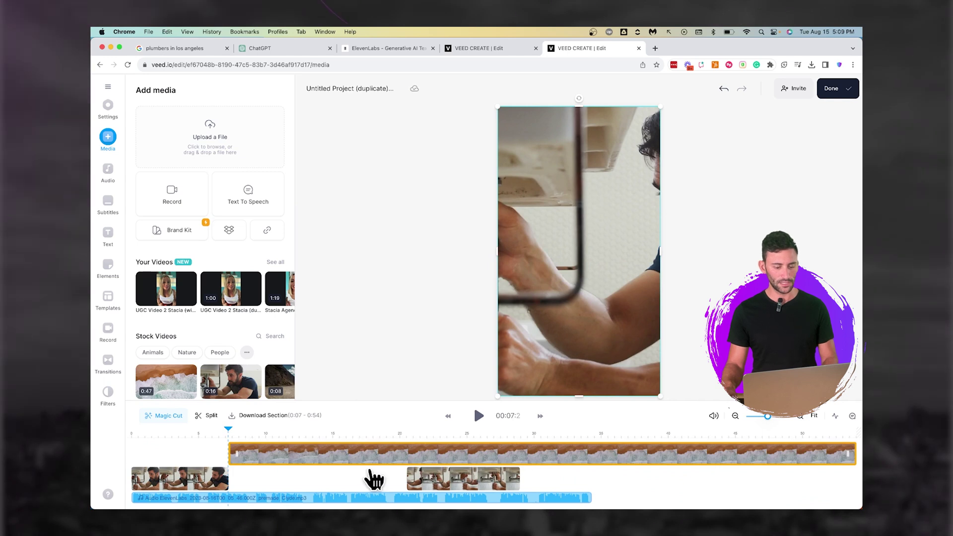
drag(847, 453, 313, 455)
drag(468, 481, 385, 483)
click(108, 137)
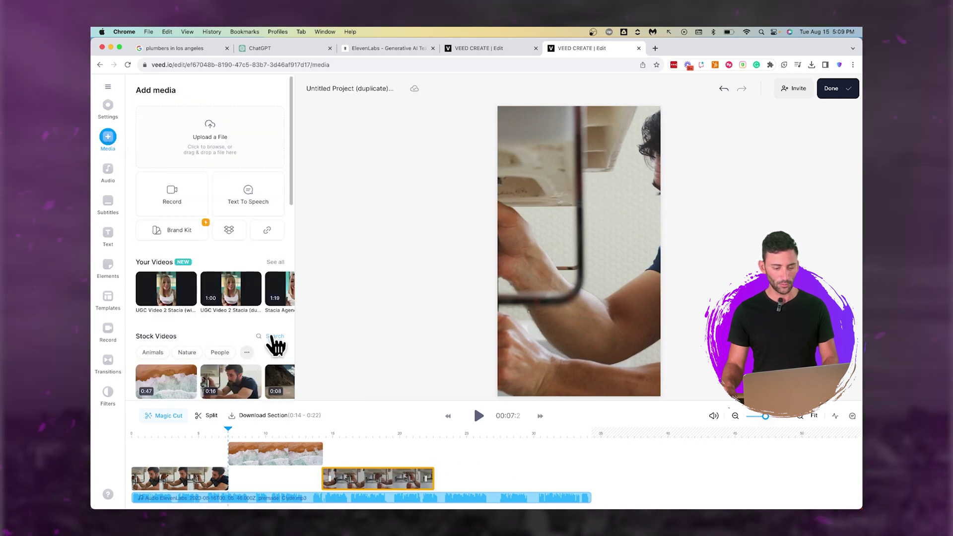
Search stock videos for 'plumbing' and add a clip to the timeline
click(272, 345)
click(220, 114)
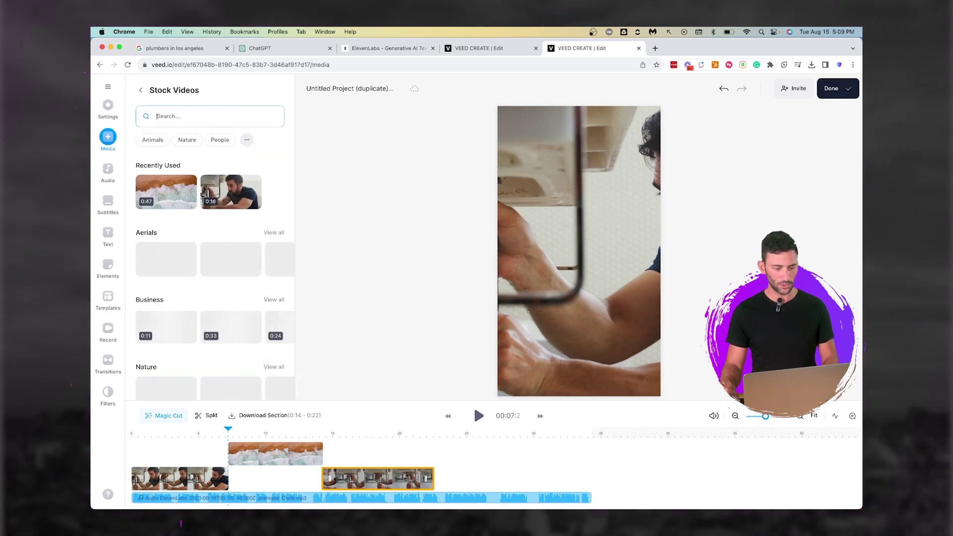
text(plumbing)
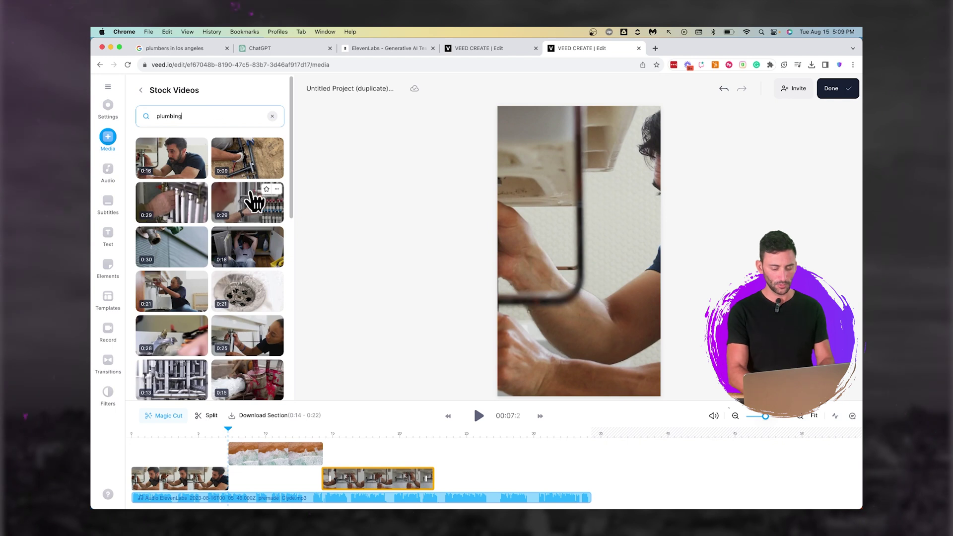
key(Escape)
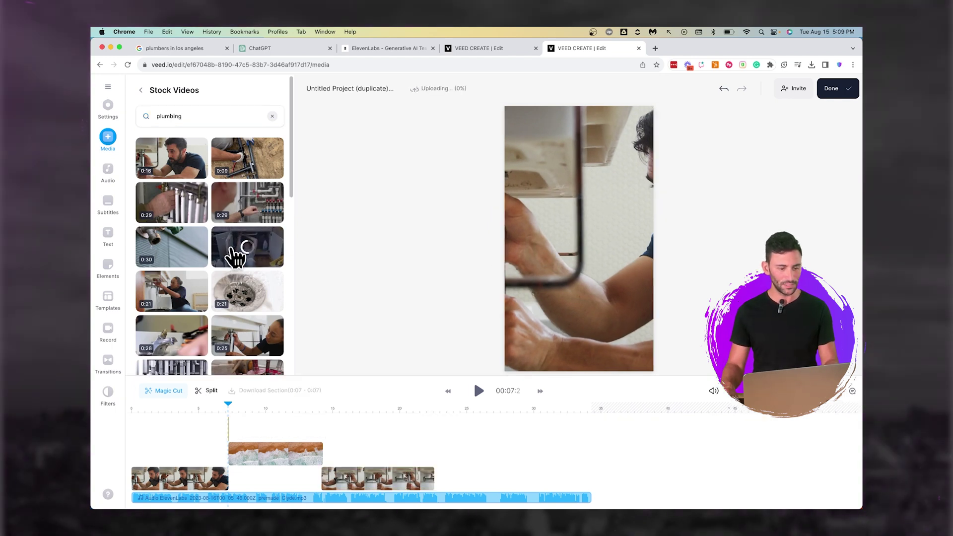
click(236, 256)
click(108, 138)
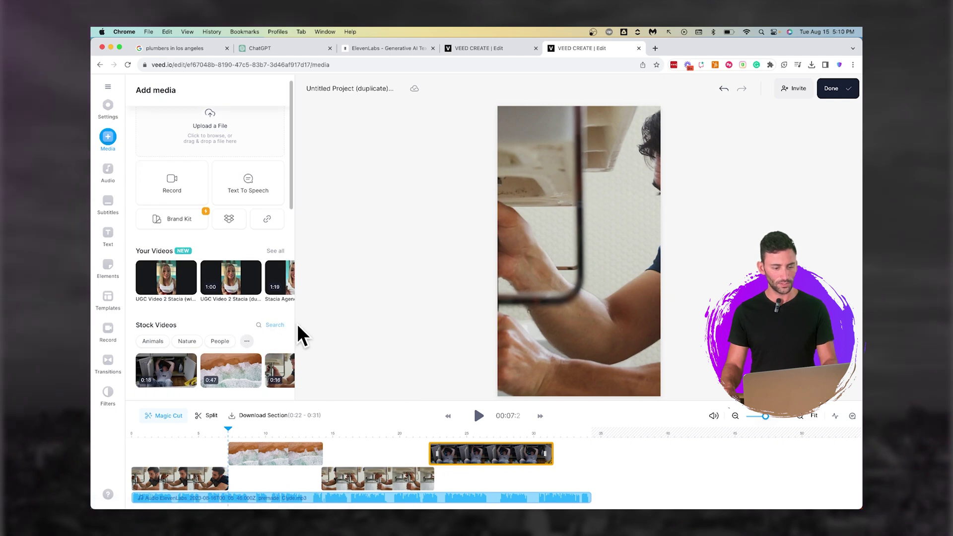
Add a 'plumber' stock clip, trim it to end with the narration, and reset the playhead
click(274, 324)
text(plumber)
click(258, 248)
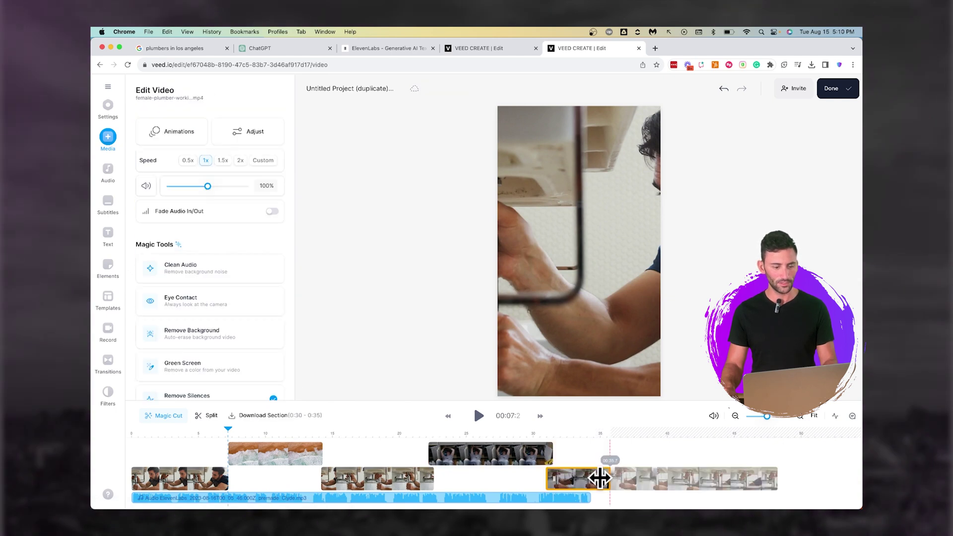
drag(599, 478, 582, 476)
click(141, 442)
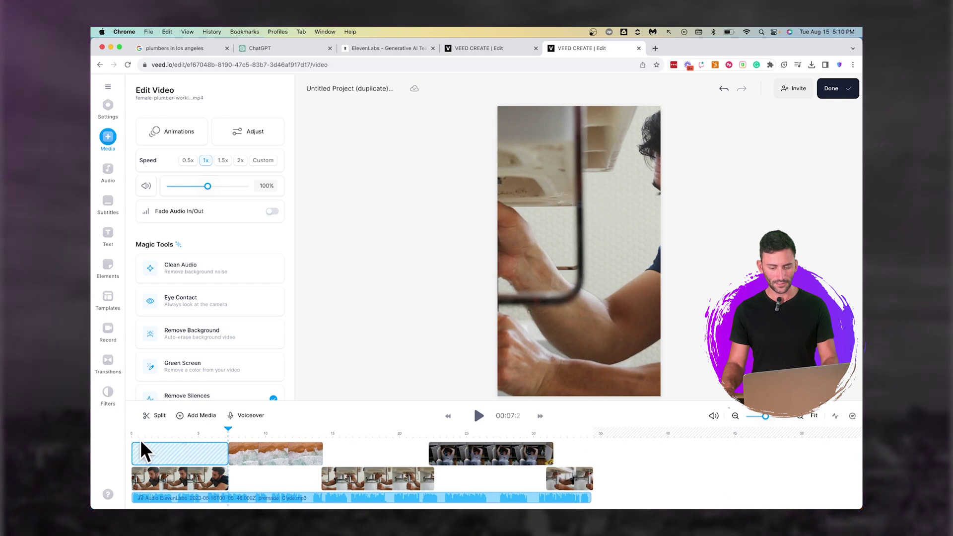
click(133, 436)
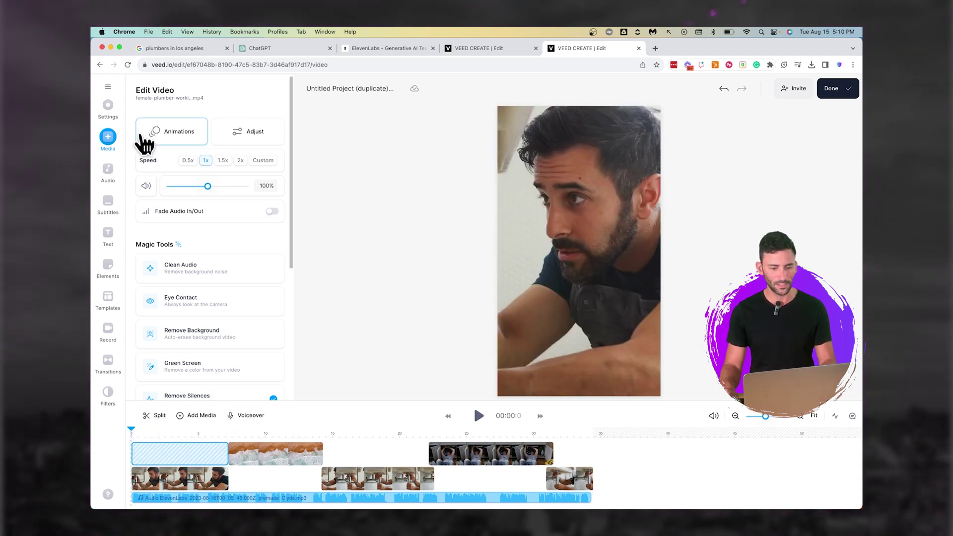
click(105, 208)
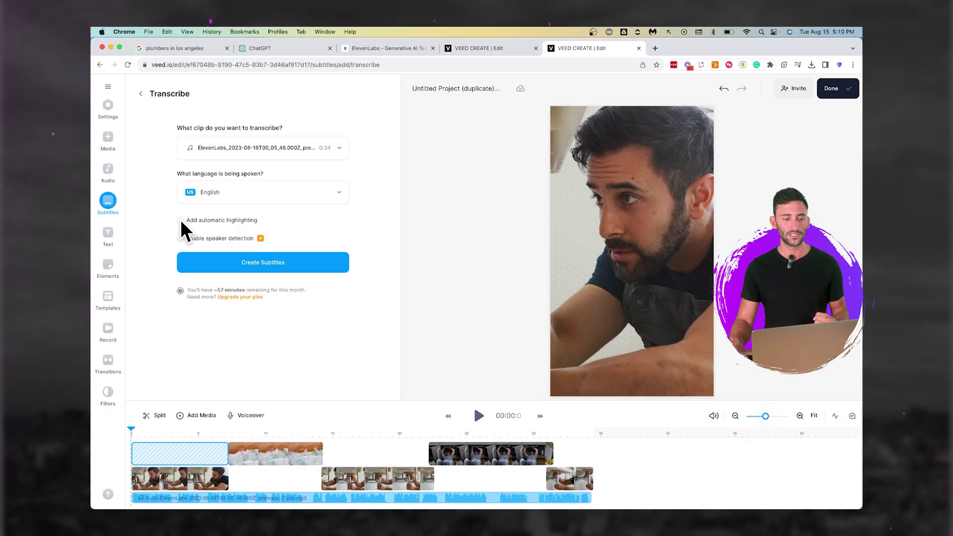
Create auto subtitles with automatic word highlighting and play the video to preview them
click(181, 221)
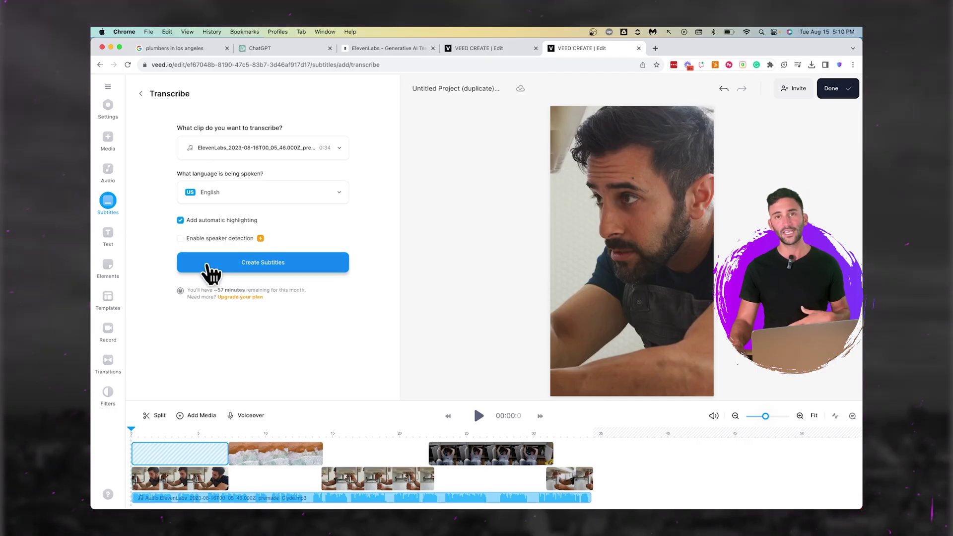
click(208, 268)
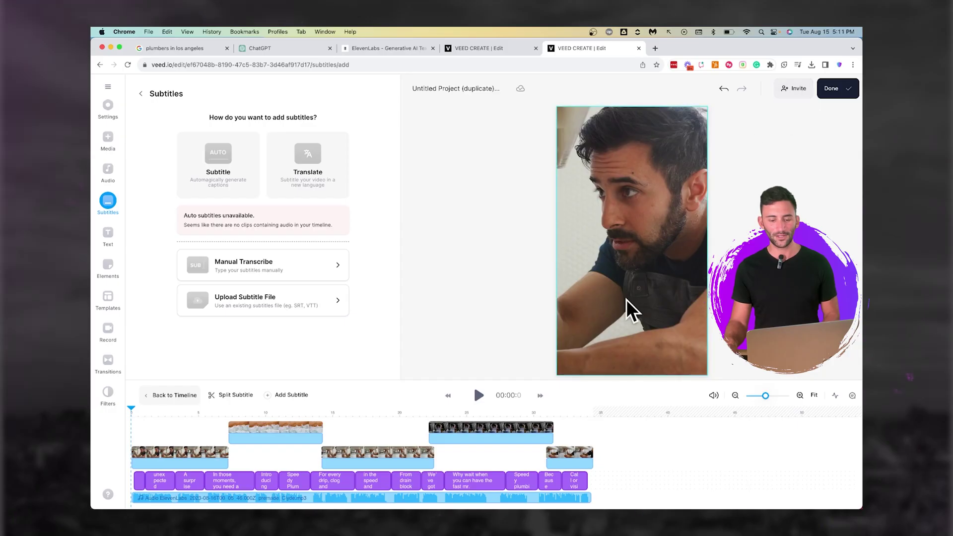
click(479, 396)
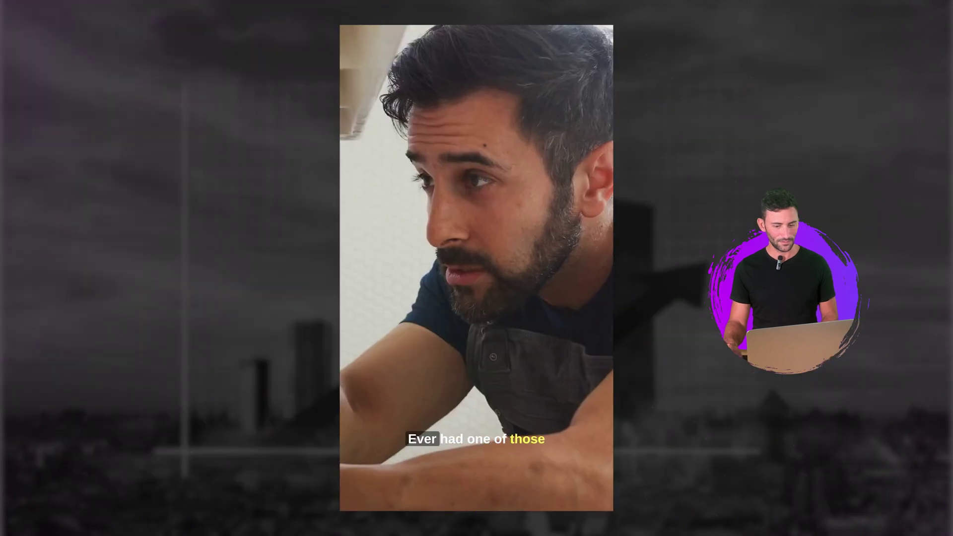